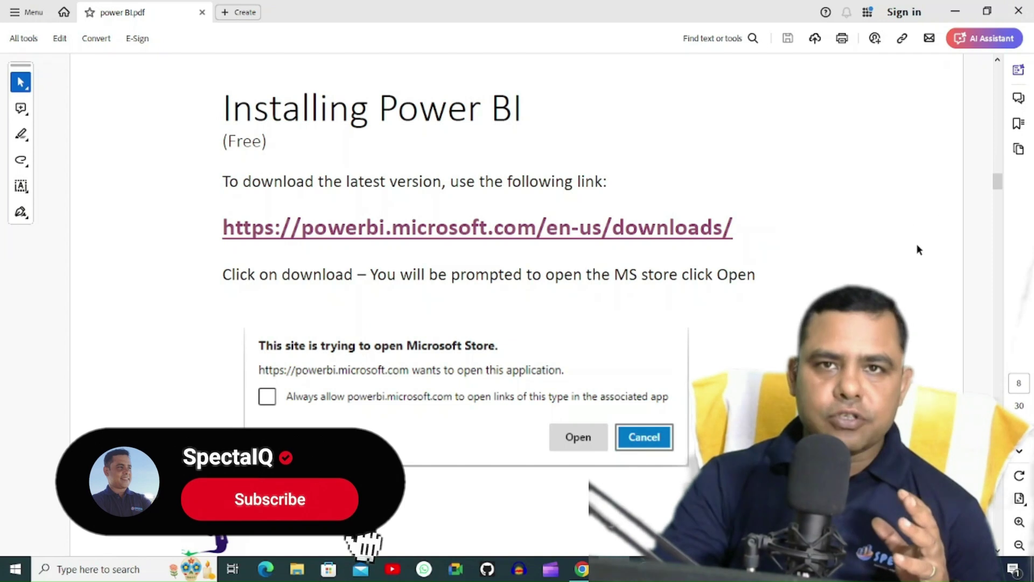
Follow the PDF's Power BI downloads link to get Power BI Desktop from the Microsoft Store, and launch the app
click(475, 235)
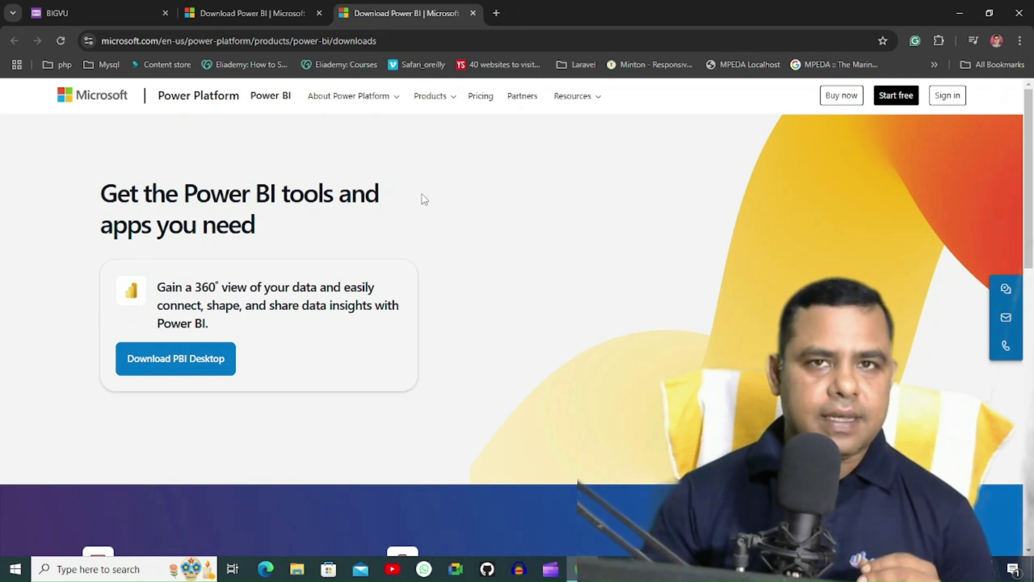
click(458, 40)
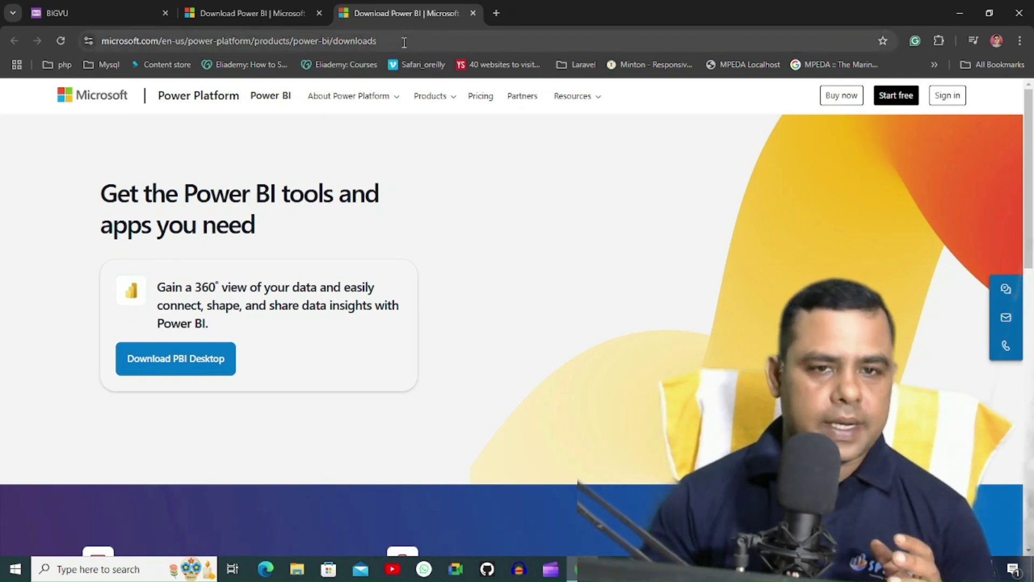
click(187, 370)
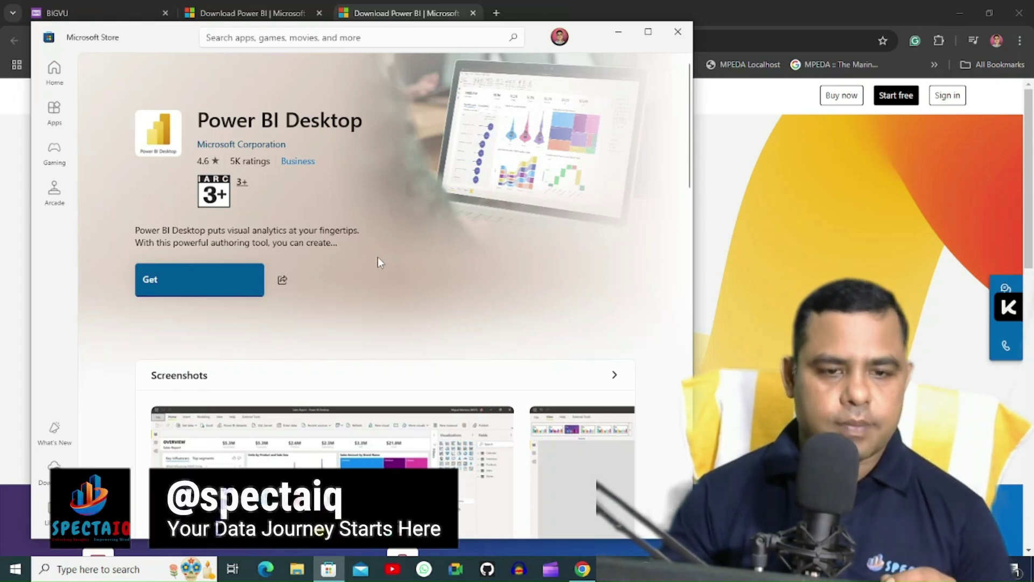
click(217, 286)
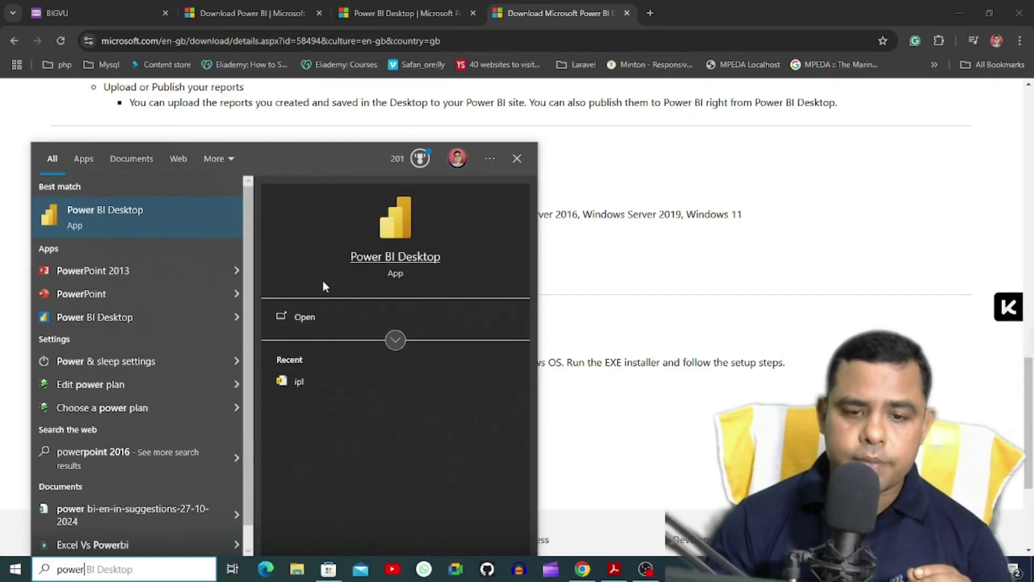
click(310, 320)
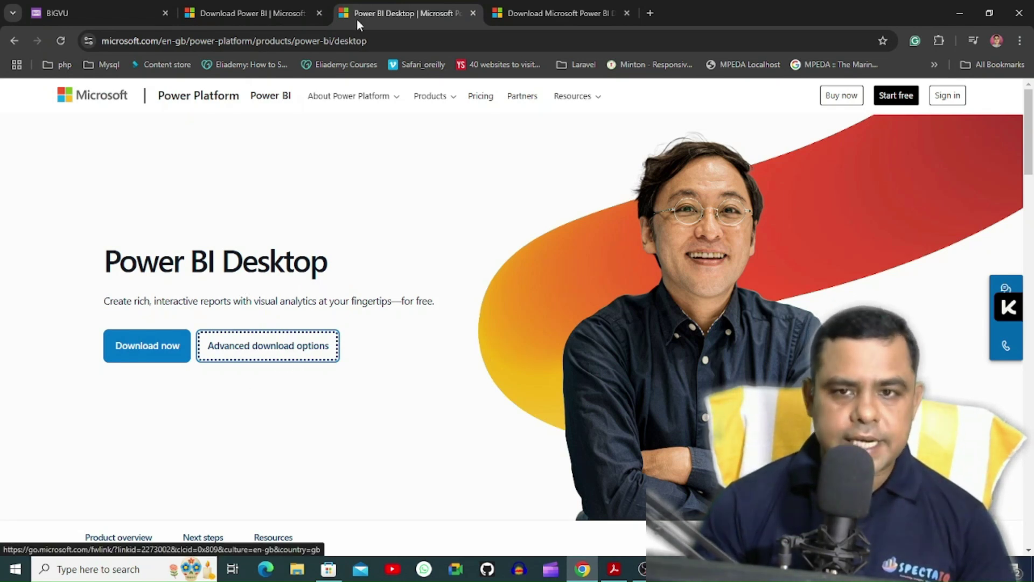
On the Microsoft Power BI Desktop download page in the browser, browse the available languages and choose English
click(578, 10)
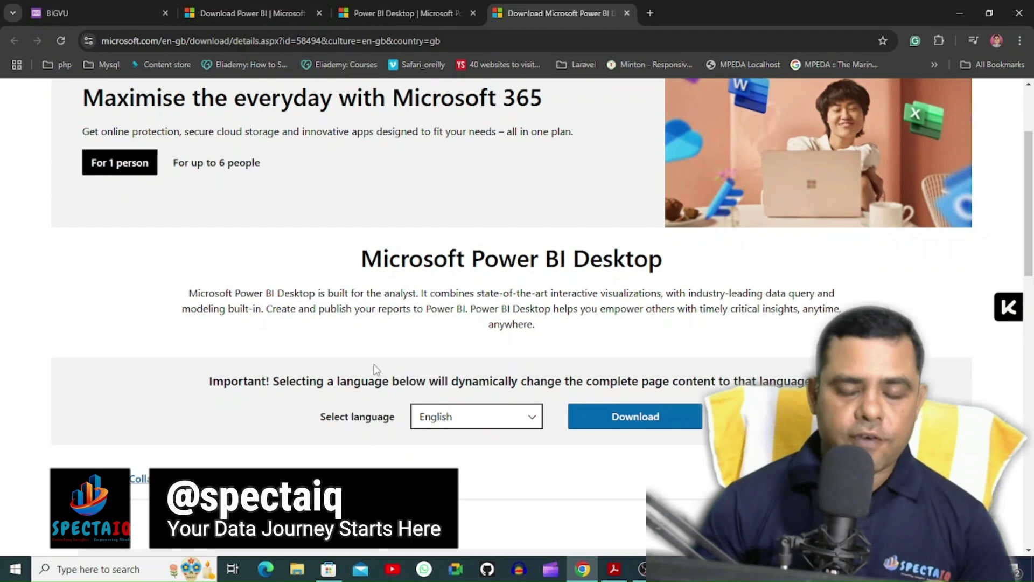
click(477, 416)
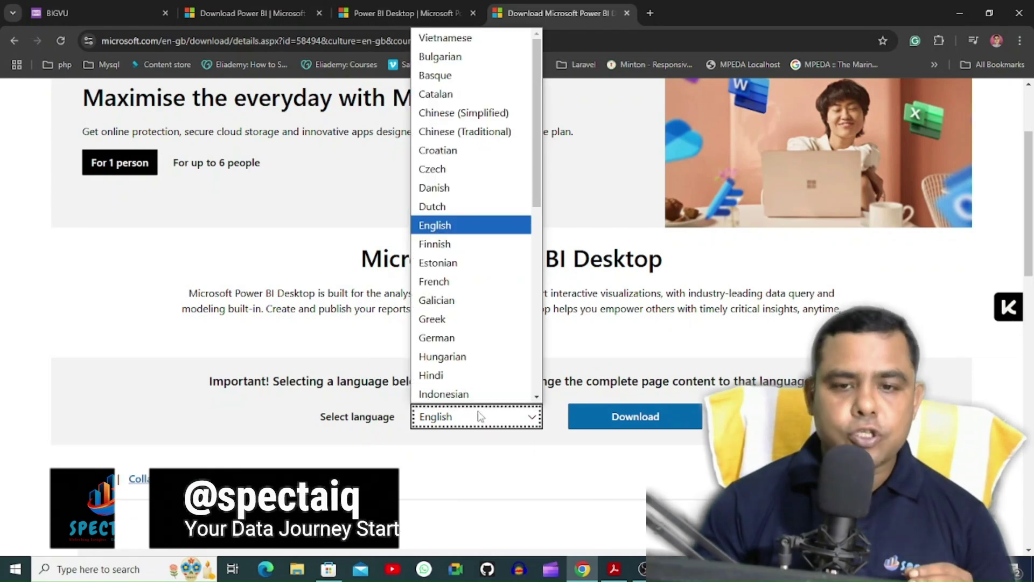
scroll(517, 228, down, 2)
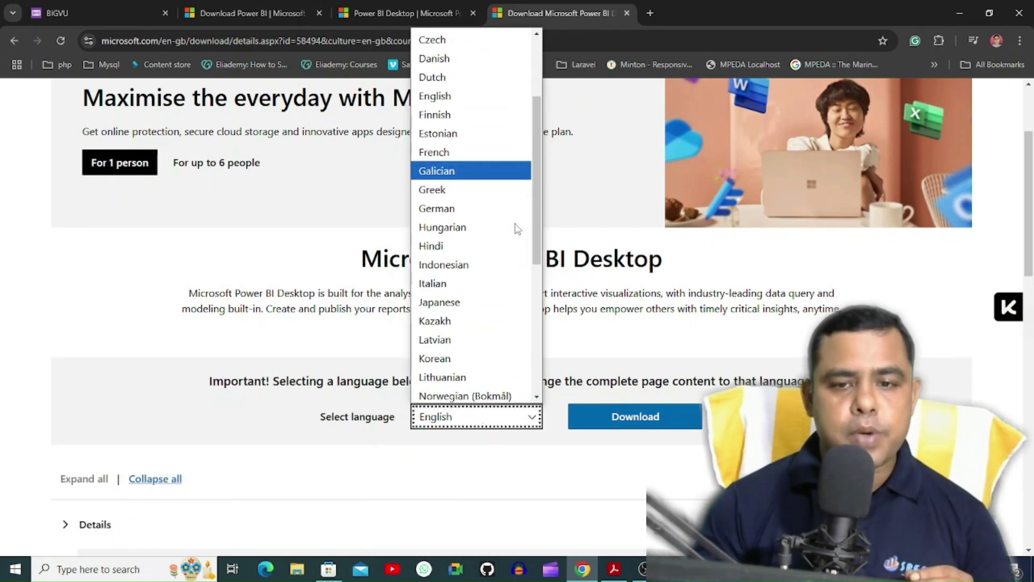
scroll(517, 226, down, 2)
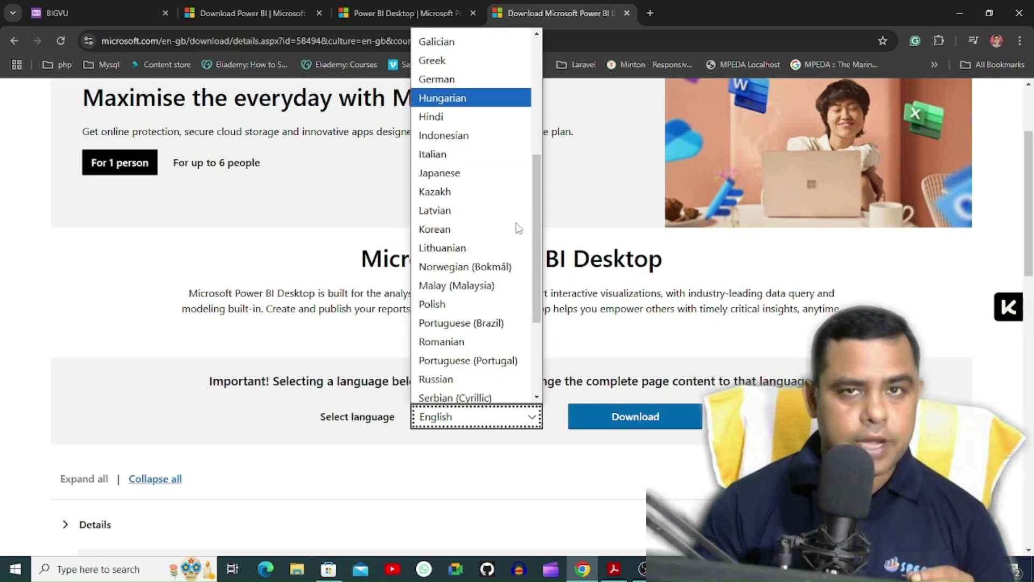
scroll(517, 229, up, 5)
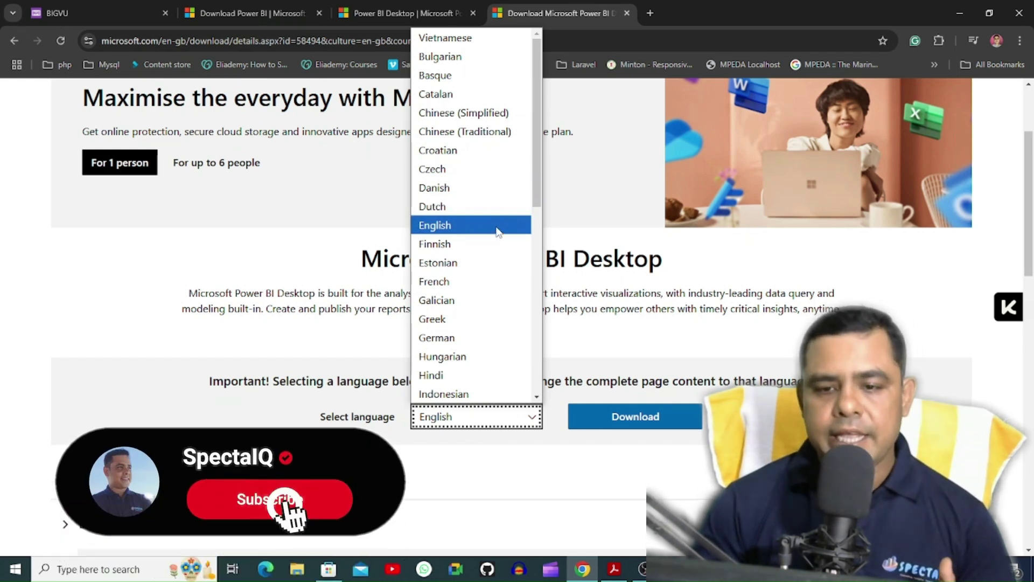
click(498, 226)
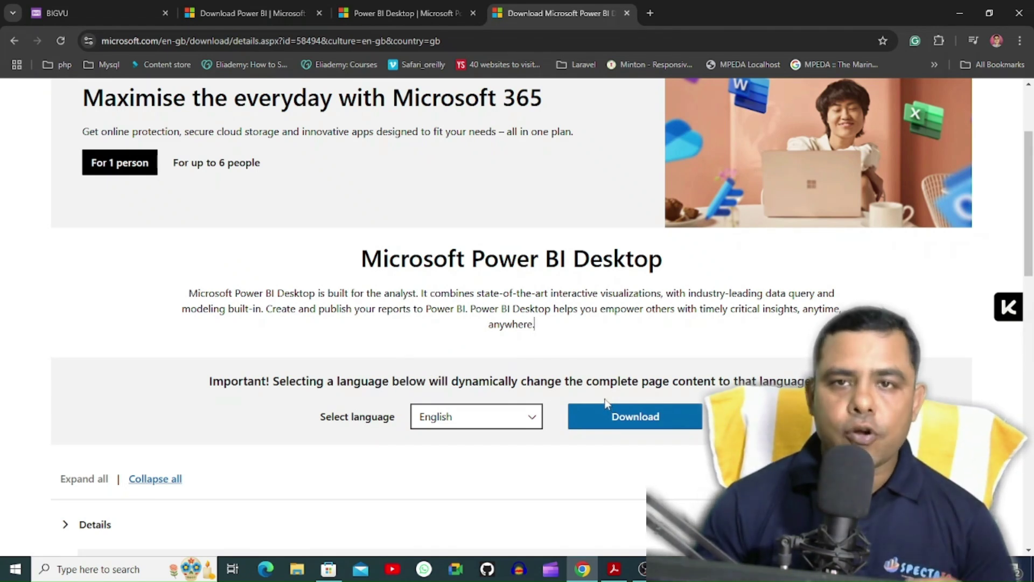
Examine the download page's version and file details, system requirements and install instructions for Power BI Desktop
scroll(370, 358, down, 5)
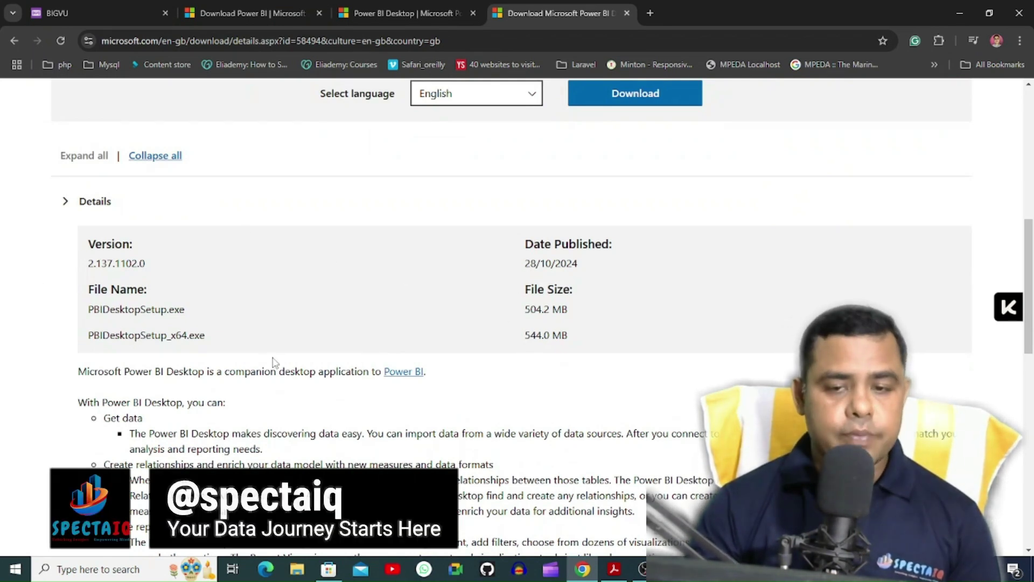
scroll(273, 362, down, 1)
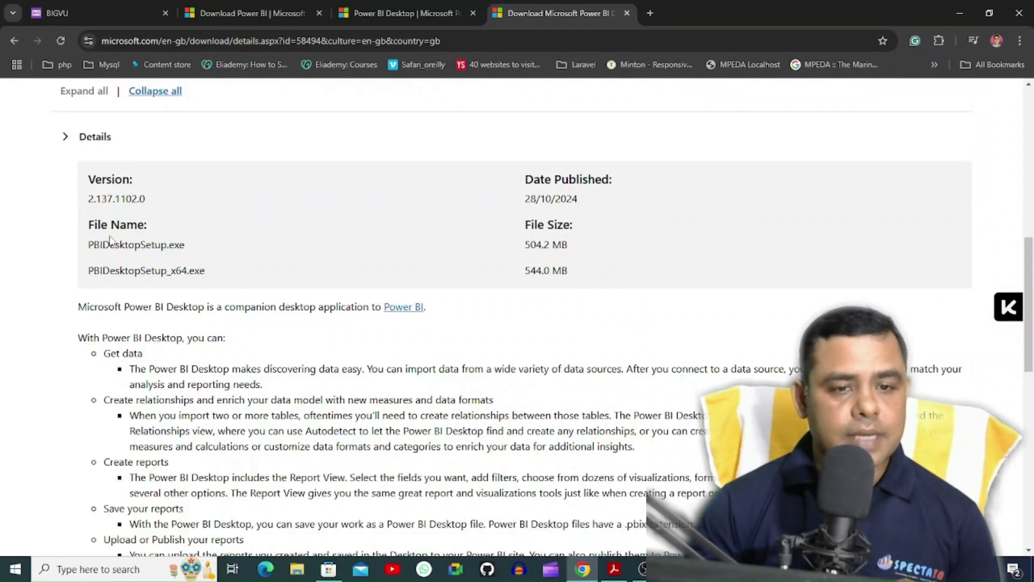
scroll(610, 257, down, 5)
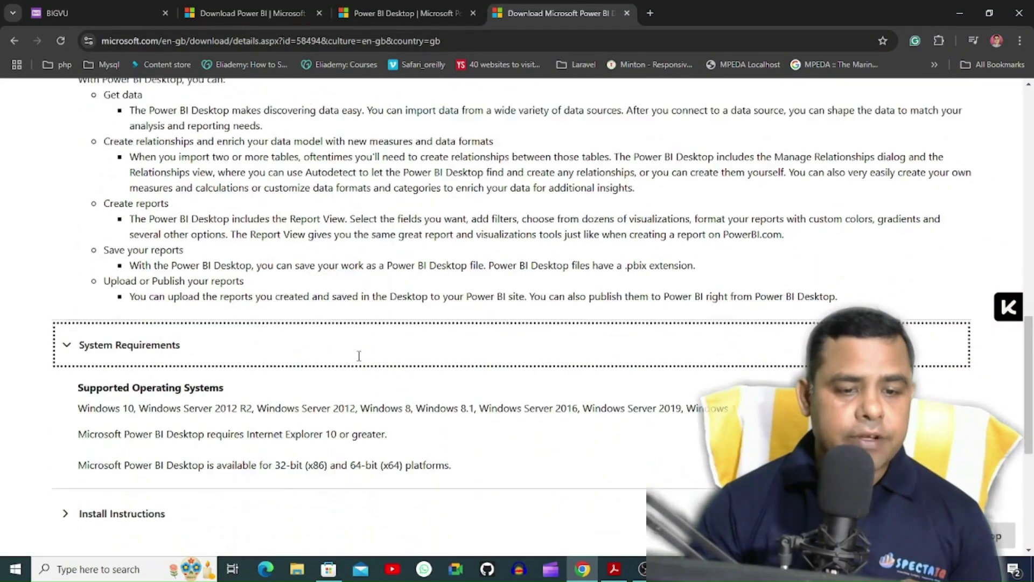
scroll(190, 318, down, 1)
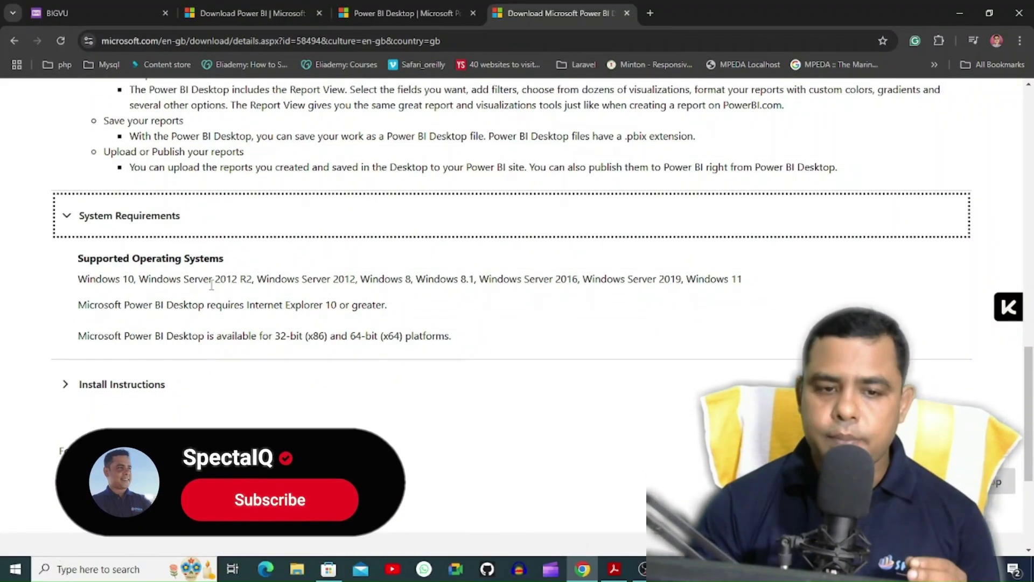
click(156, 384)
scroll(160, 397, down, 1)
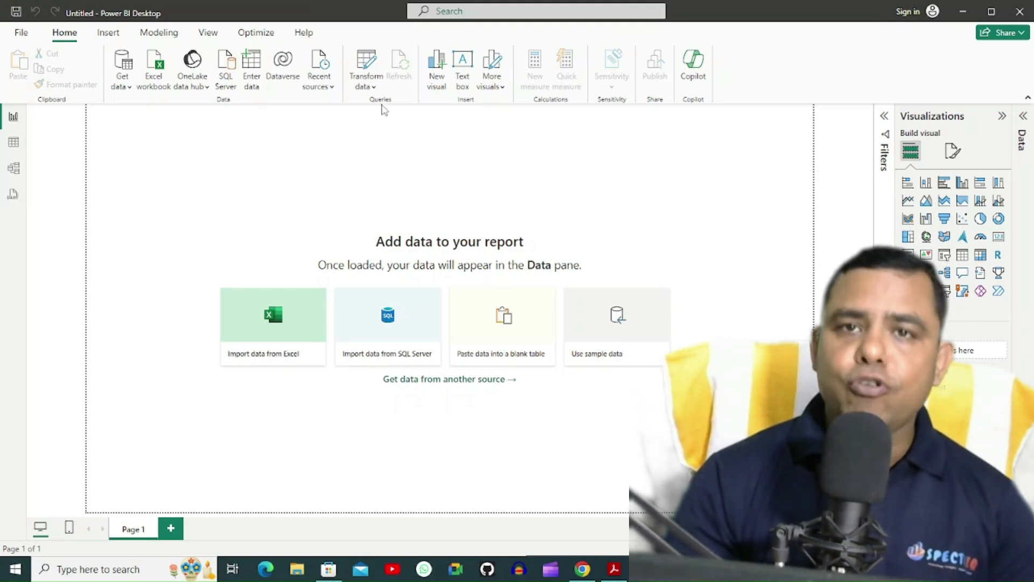
In Power BI Desktop, outline the Queries group with the annotation pen and expand the Filters pane
mouse_move(342, 36)
mouse_down()
mouse_move(346, 100)
mouse_move(444, 141)
mouse_move(417, 28)
mouse_move(343, 47)
mouse_up()
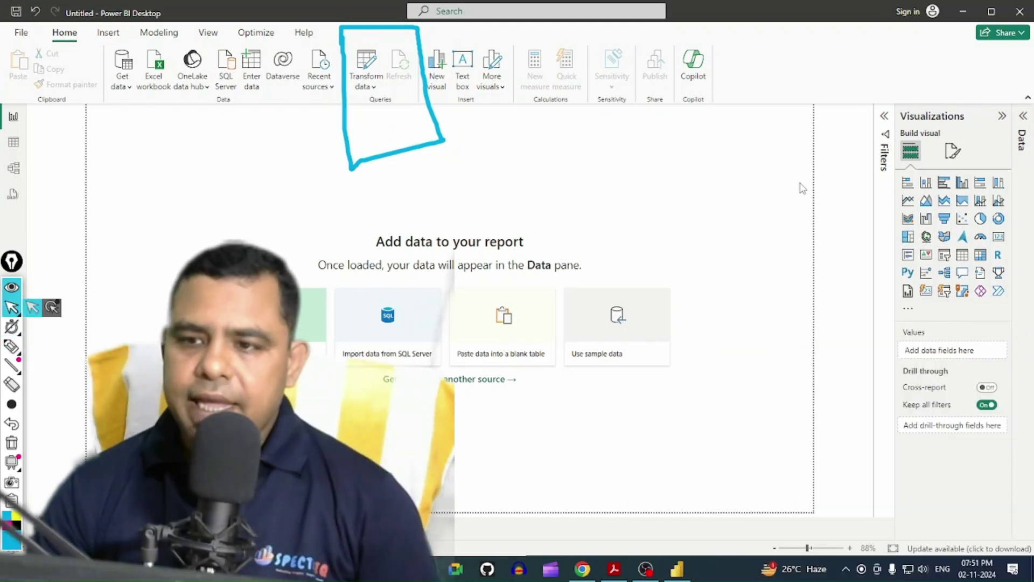
click(882, 143)
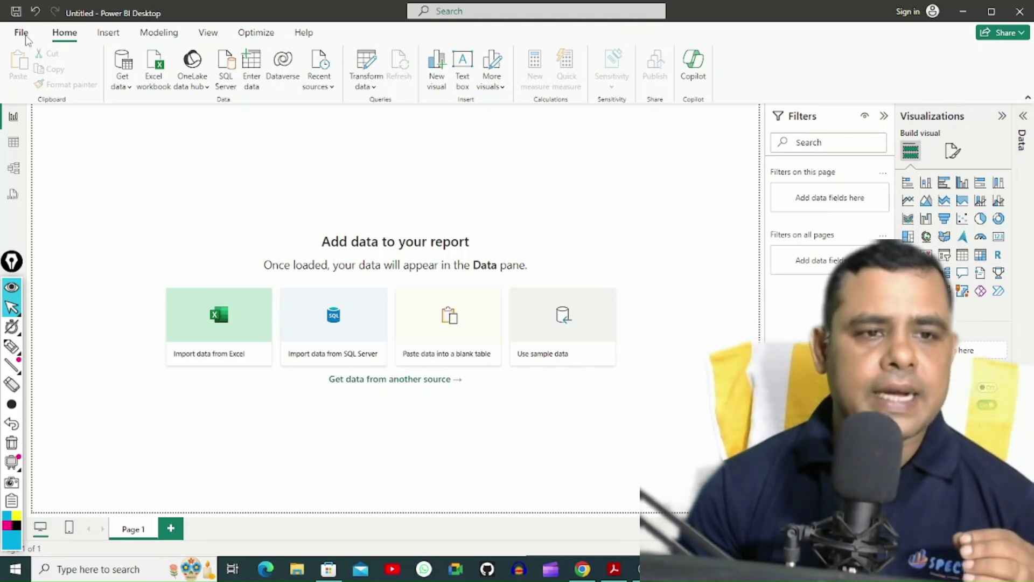
In the global preview features options, enable Connect to external semantic models shared with me, Modern visual tooltips and On-object interaction
click(24, 34)
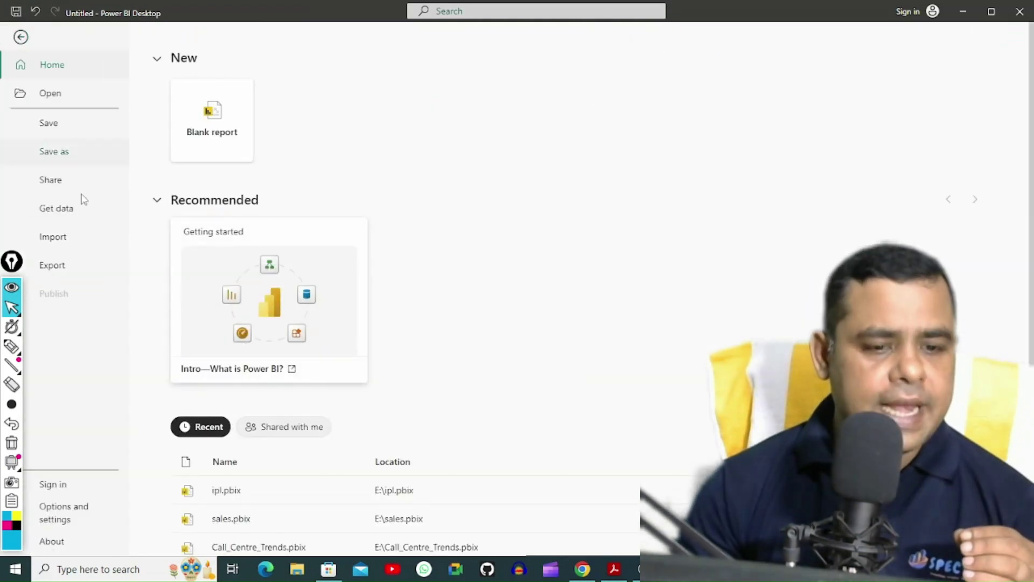
click(79, 510)
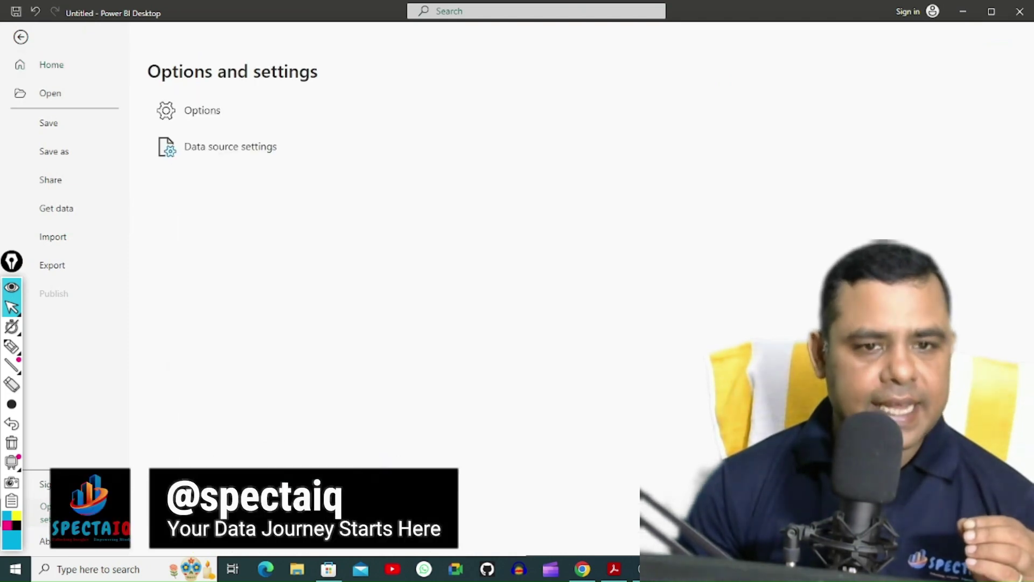
click(226, 117)
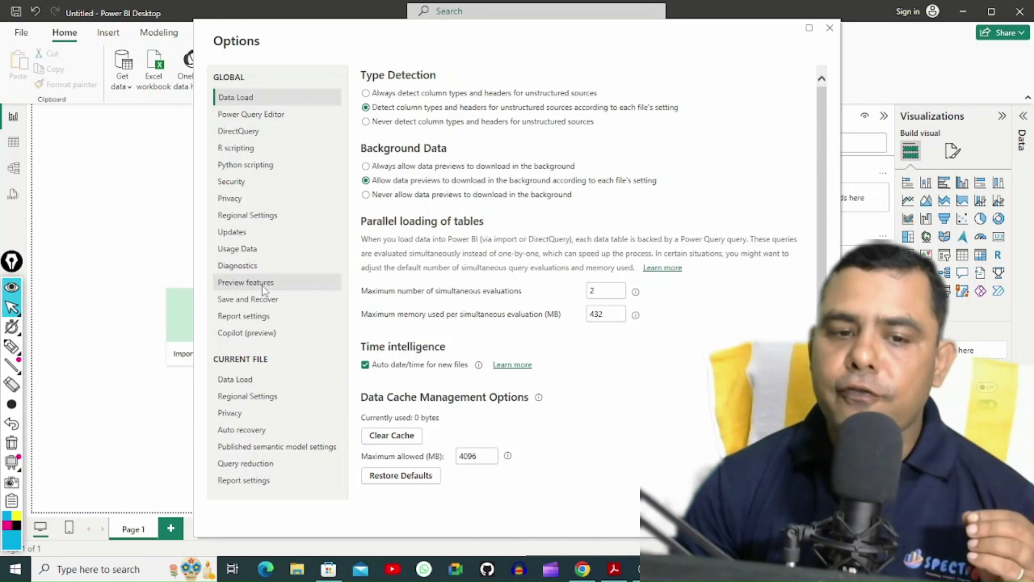
click(263, 285)
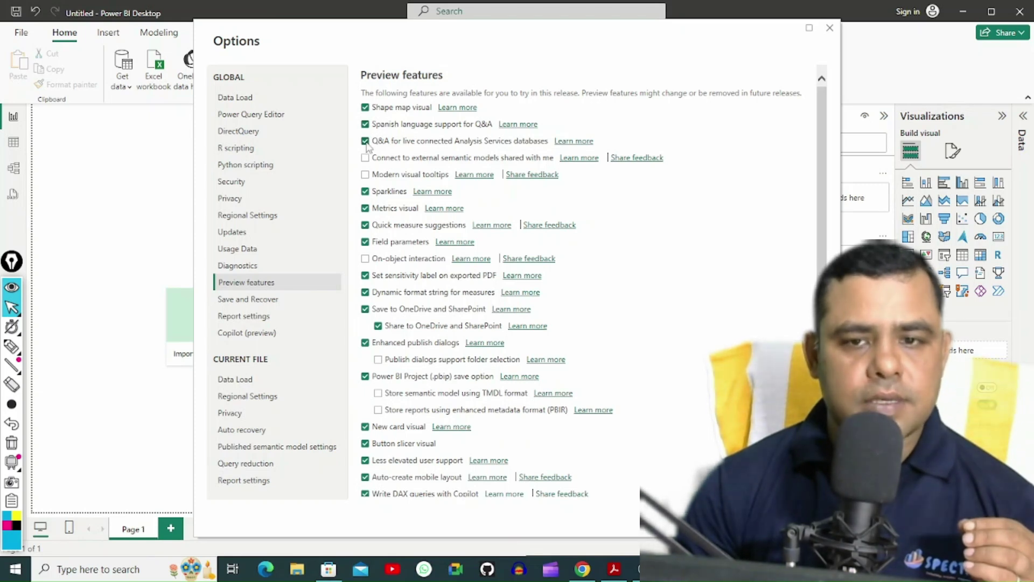
click(366, 259)
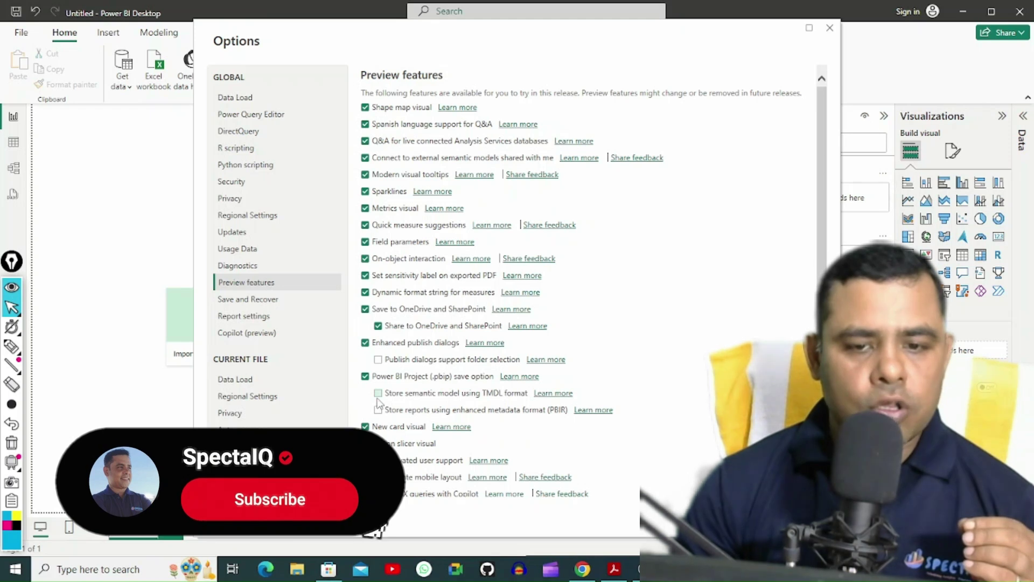
Enable publish dialogs folder selection, semantic model storage in TMDL format and report storage in enhanced metadata format (PBIR)
click(378, 359)
click(378, 394)
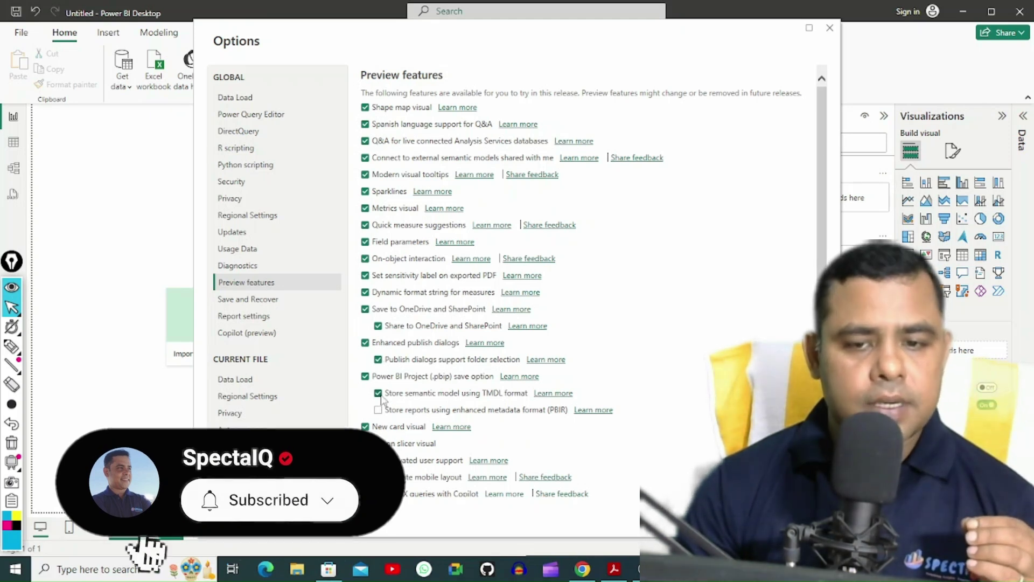
click(379, 410)
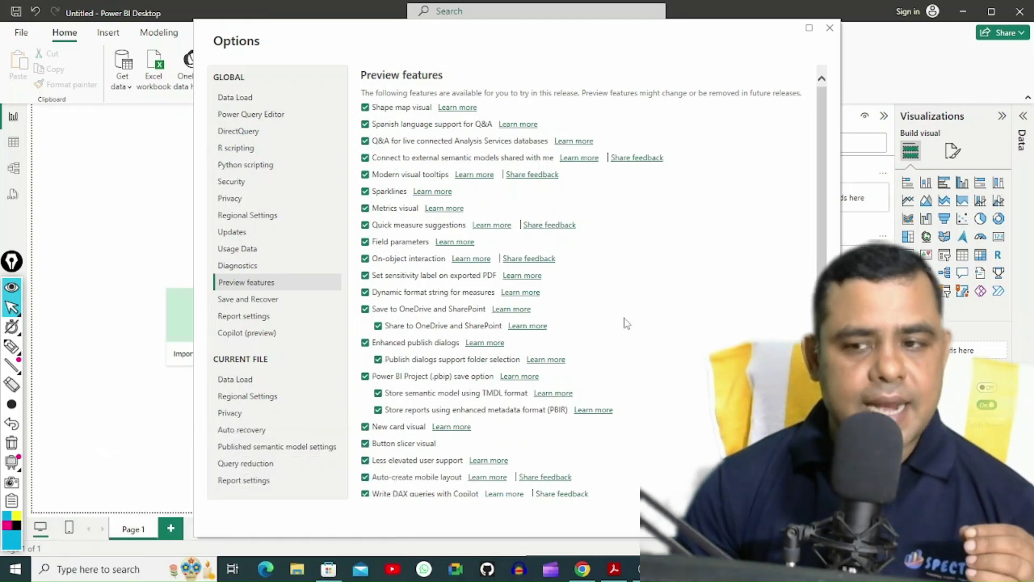
Enable the Improve Q&A with Copilot and Visual calculations preview features, and save the options
scroll(710, 303, down, 3)
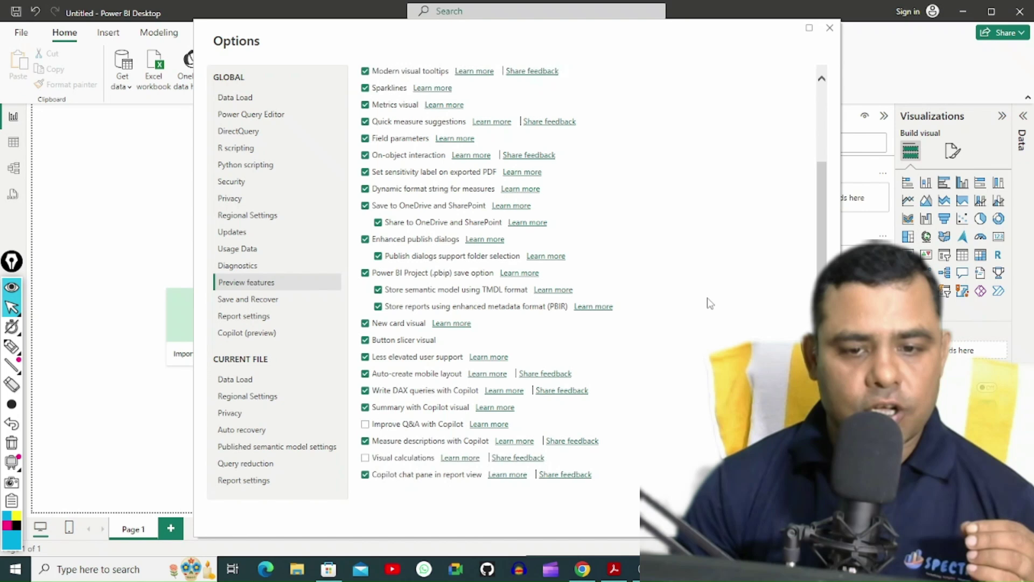
click(366, 424)
click(366, 457)
scroll(596, 353, up, 1)
scroll(592, 345, down, 1)
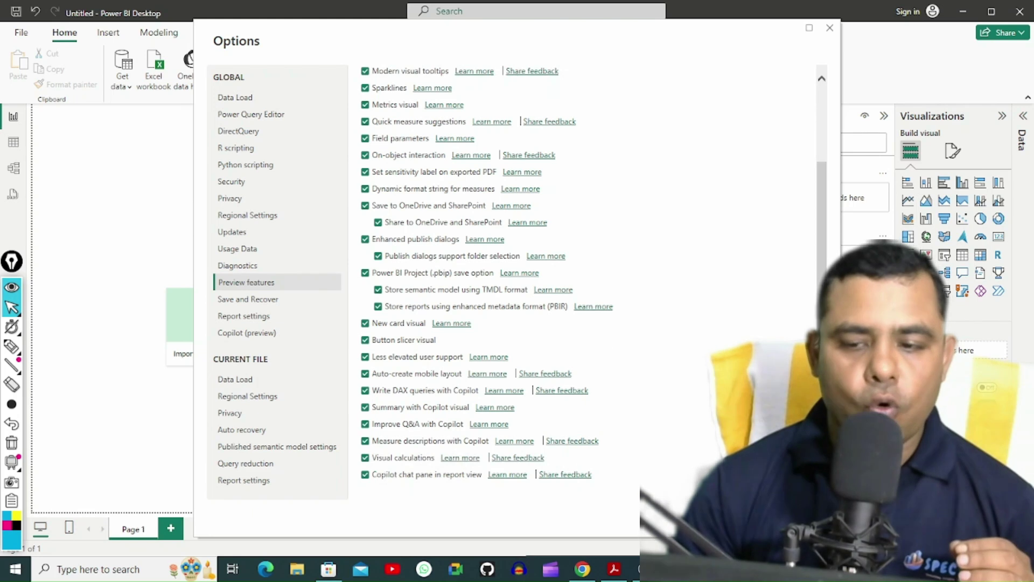
click(750, 512)
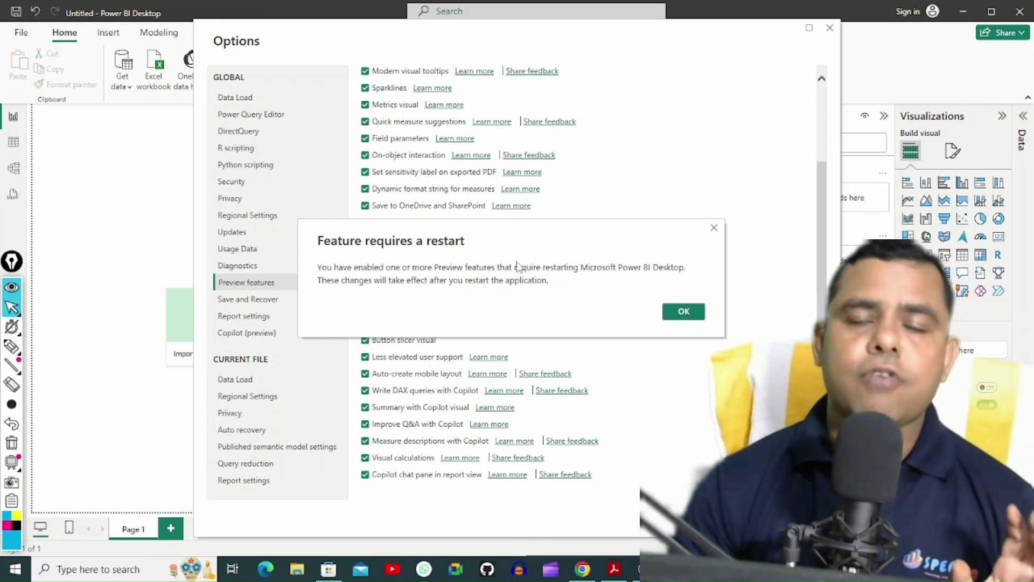
click(680, 311)
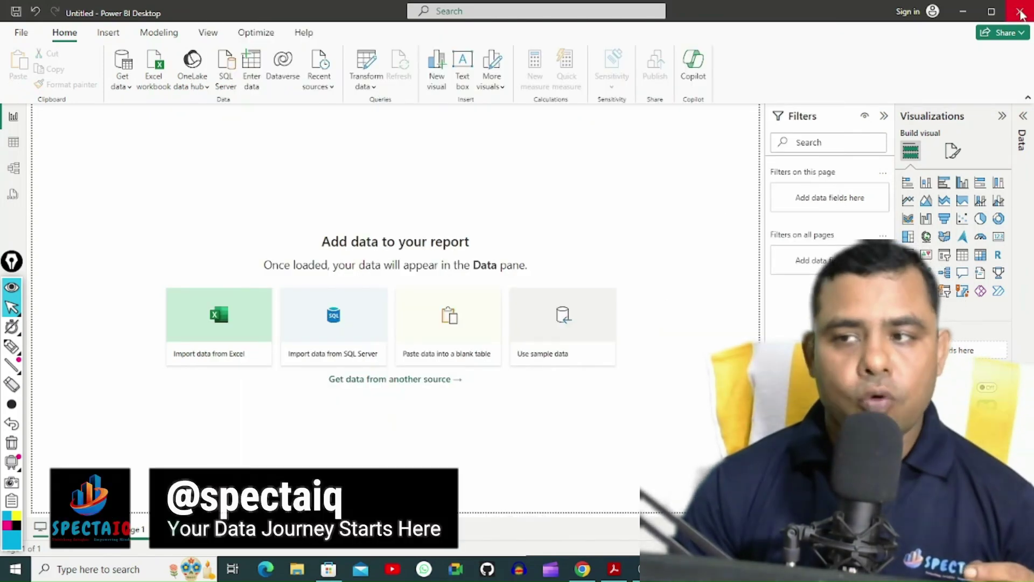
Restart Power BI Desktop so that the newly enabled preview features take effect
click(1020, 13)
click(560, 307)
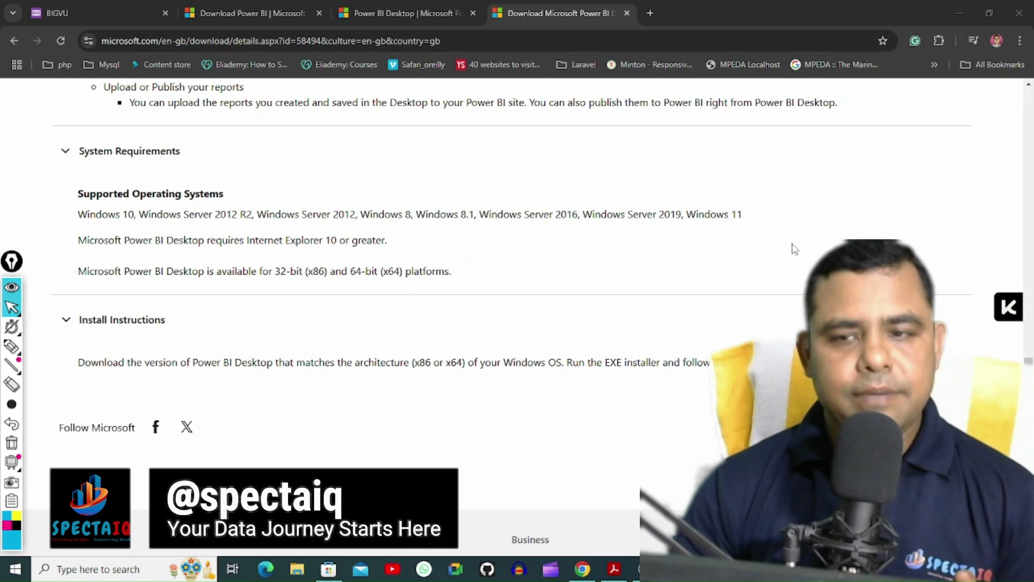
click(71, 574)
text(po)
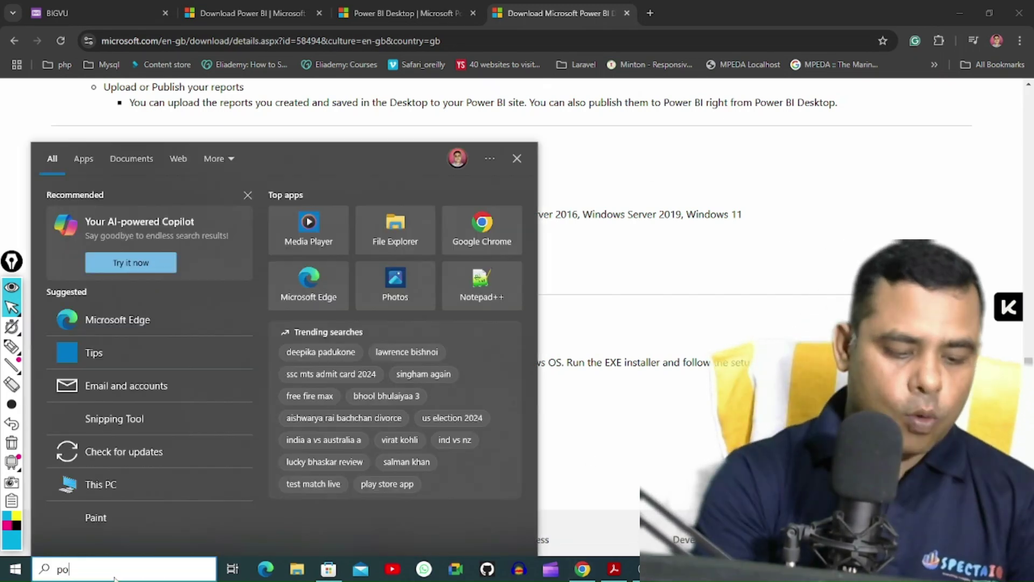
text(we)
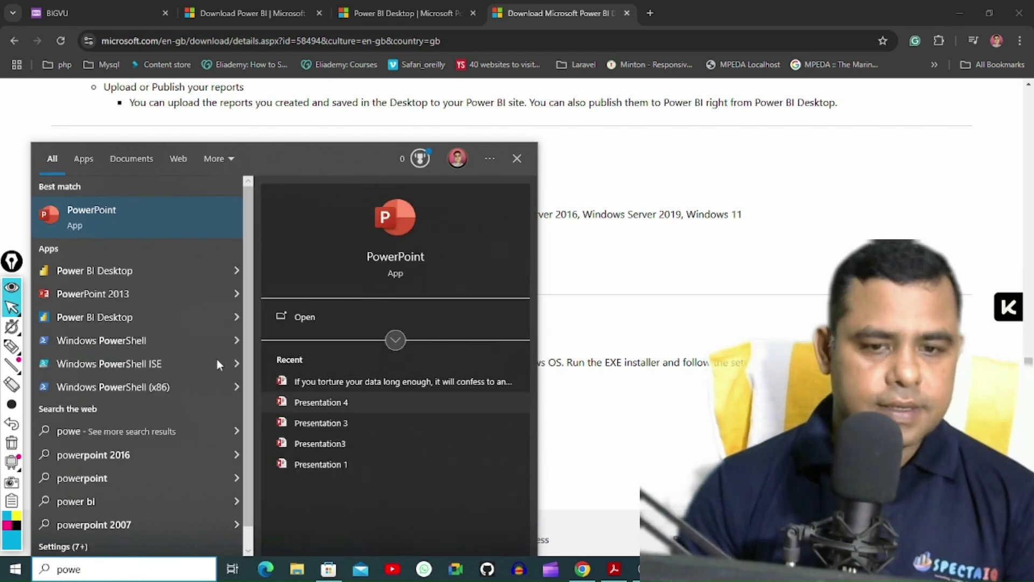
click(105, 274)
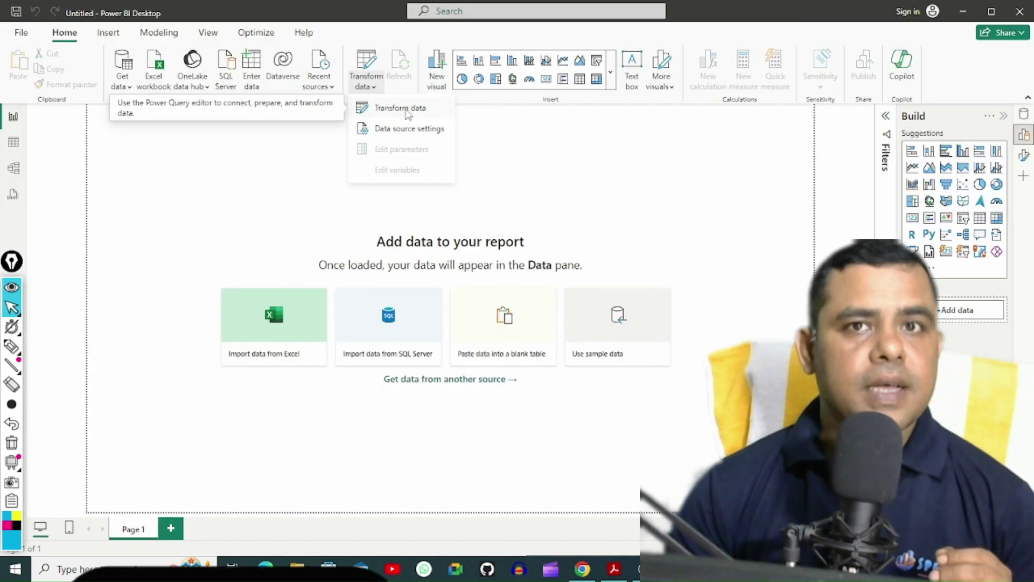
Open the Power Query Editor through Transform data and bring up its Options dialog
click(407, 111)
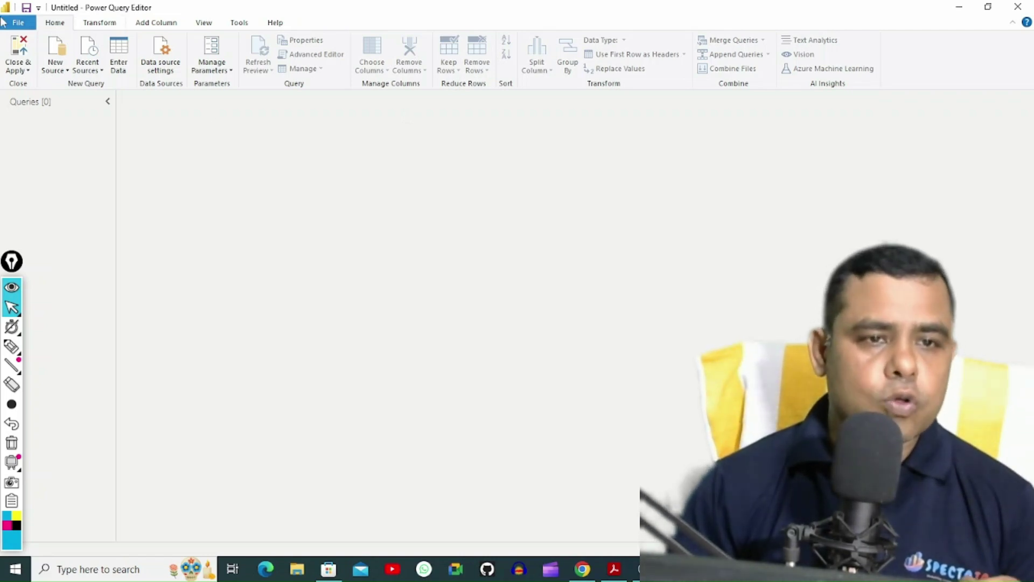
click(21, 24)
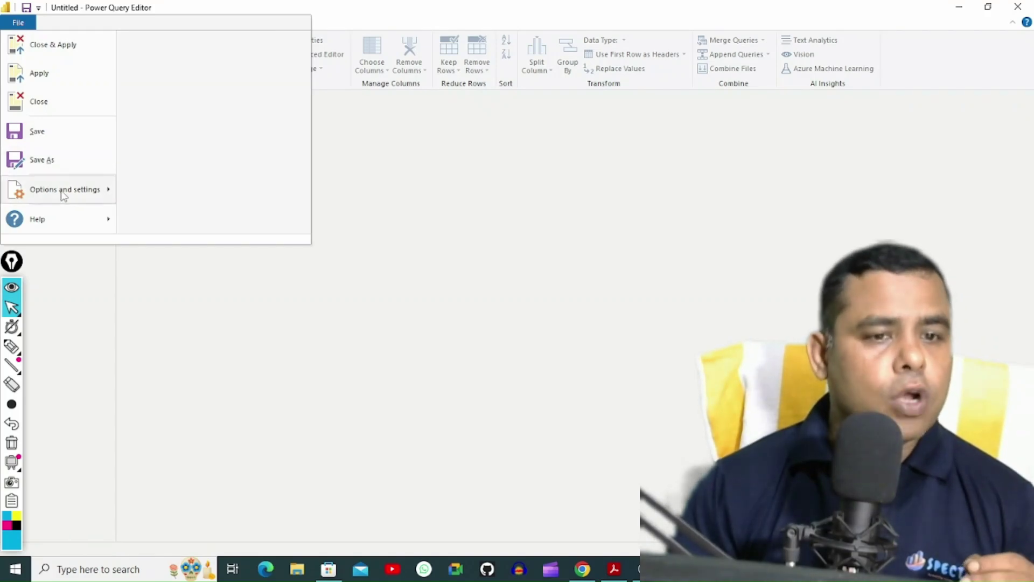
mouse_move(69, 202)
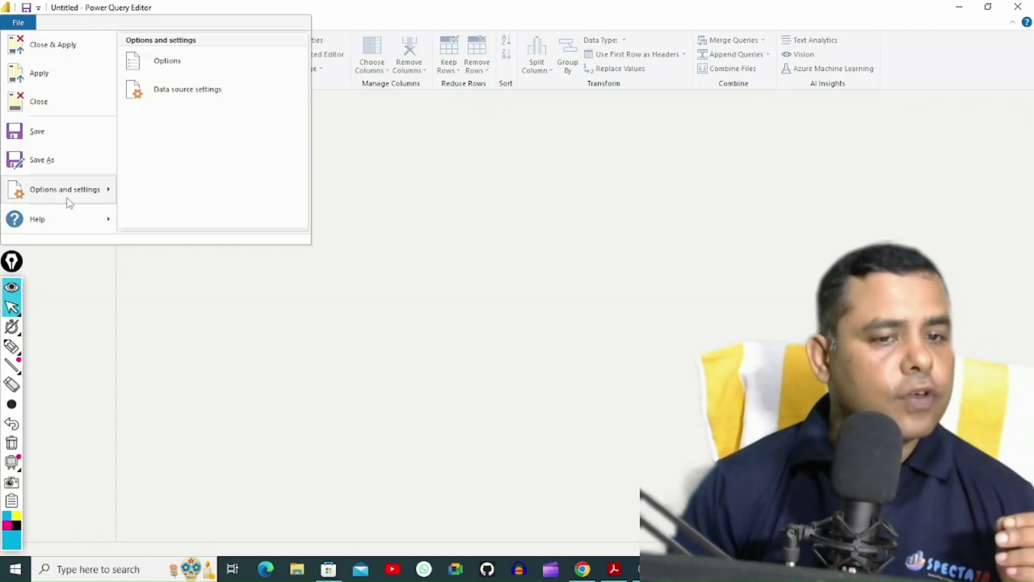
click(173, 64)
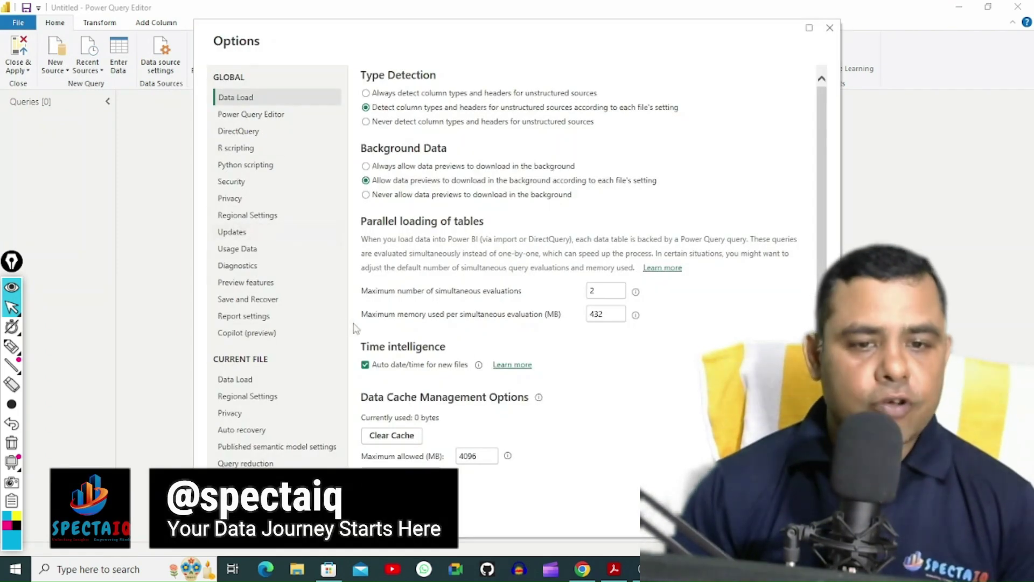
Check the whole list of global Preview features in the Power Query Editor's options
click(252, 284)
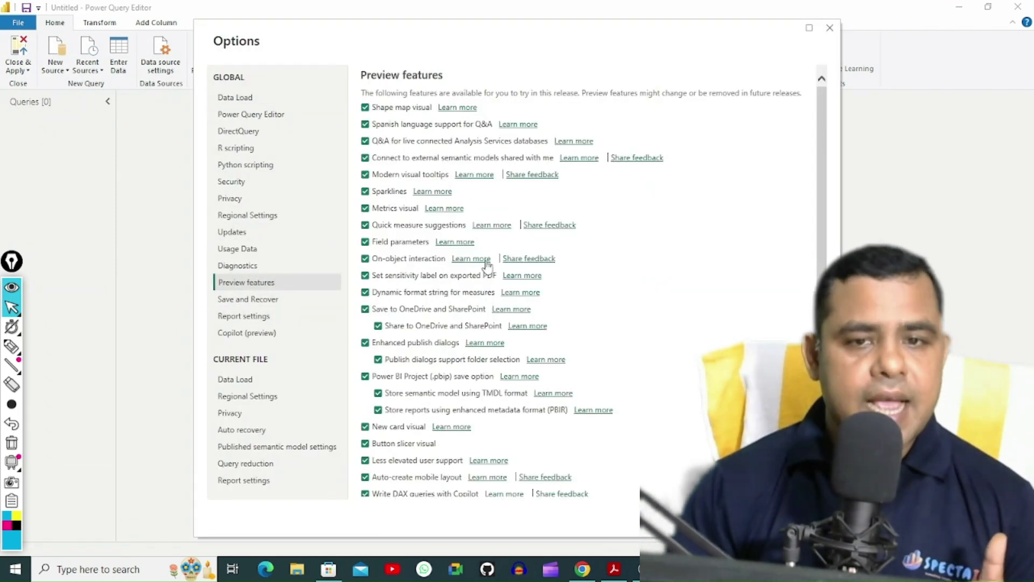
scroll(440, 146, down, 3)
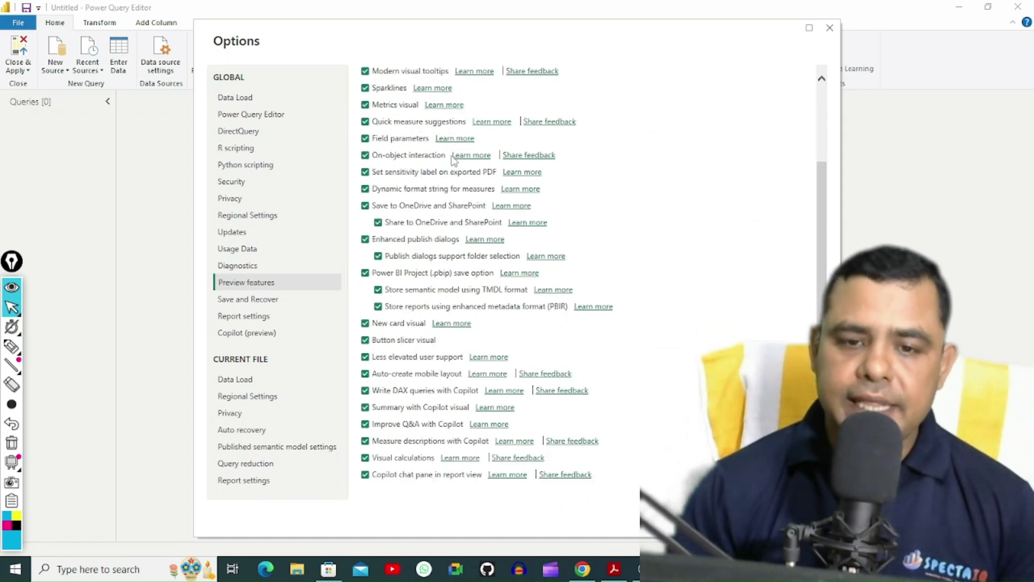
scroll(453, 161, up, 3)
scroll(491, 308, down, 3)
scroll(434, 147, up, 3)
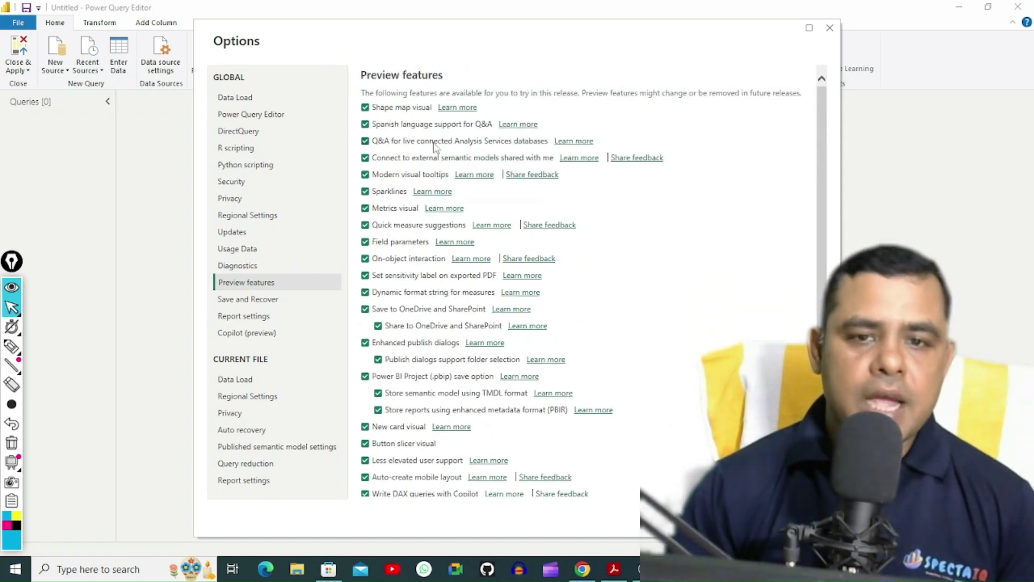
scroll(437, 372, down, 3)
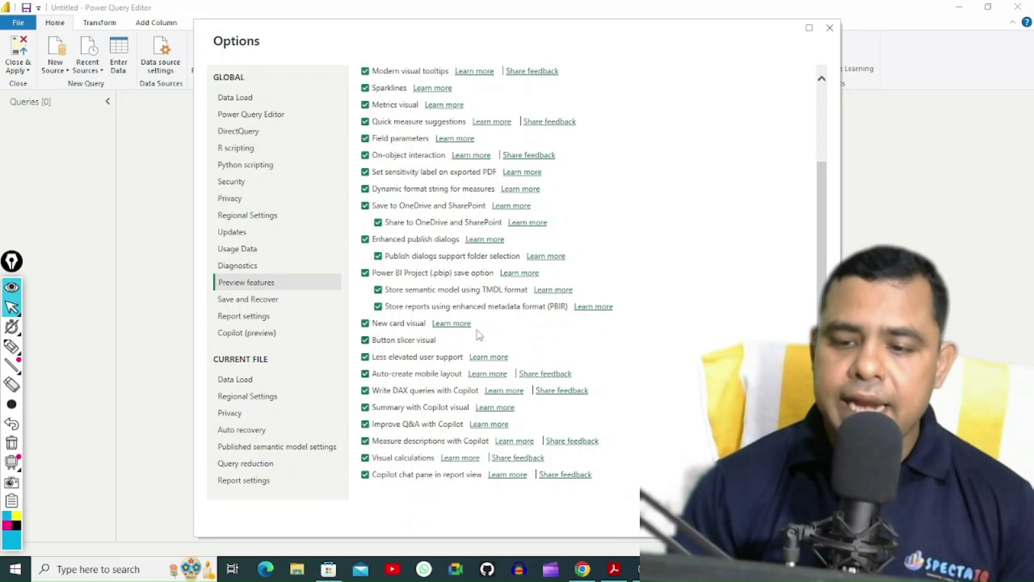